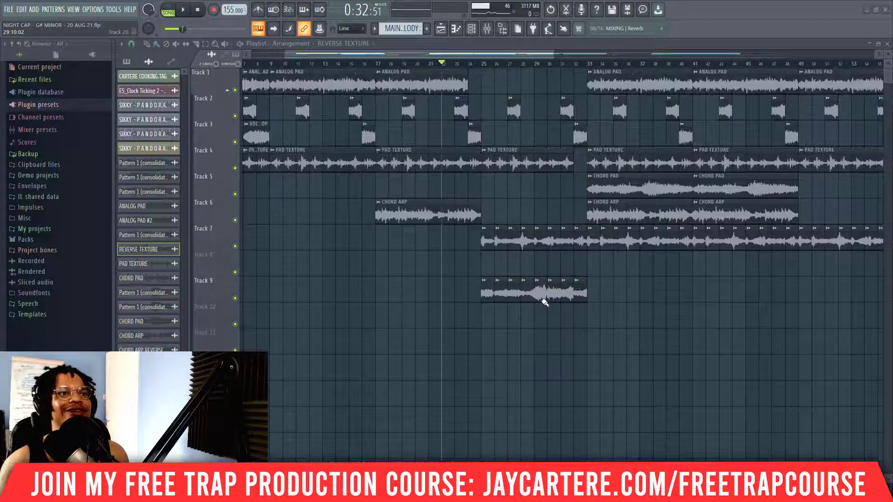
Step: Play the soloed vinyl texture on Track 18 from the start of the arrangement
scroll(542, 303, "down", 8)
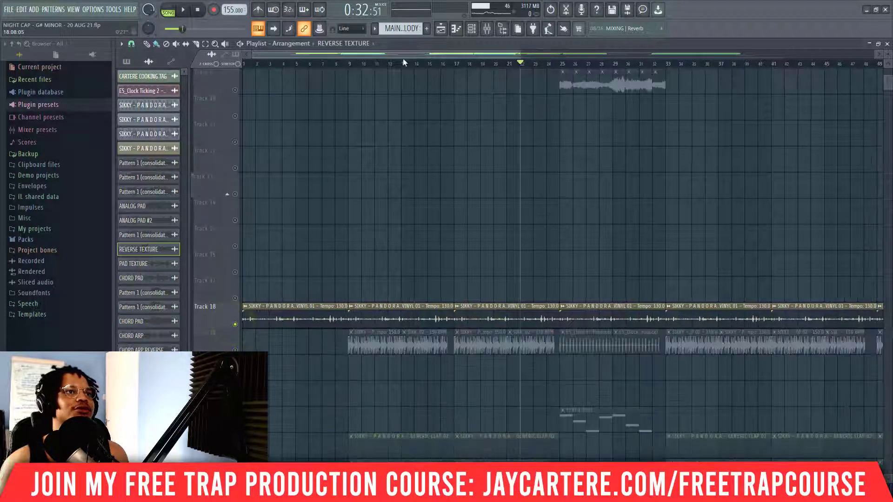
left_click_drag(326, 63, 244, 64)
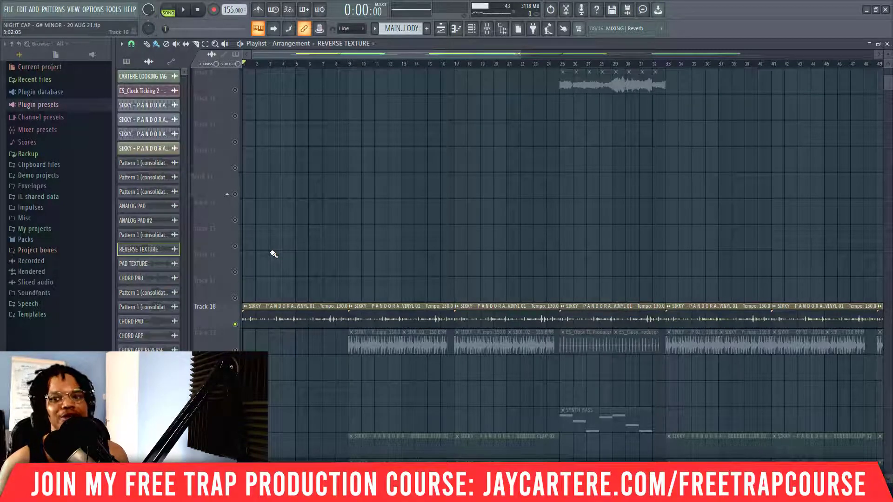
key("space")
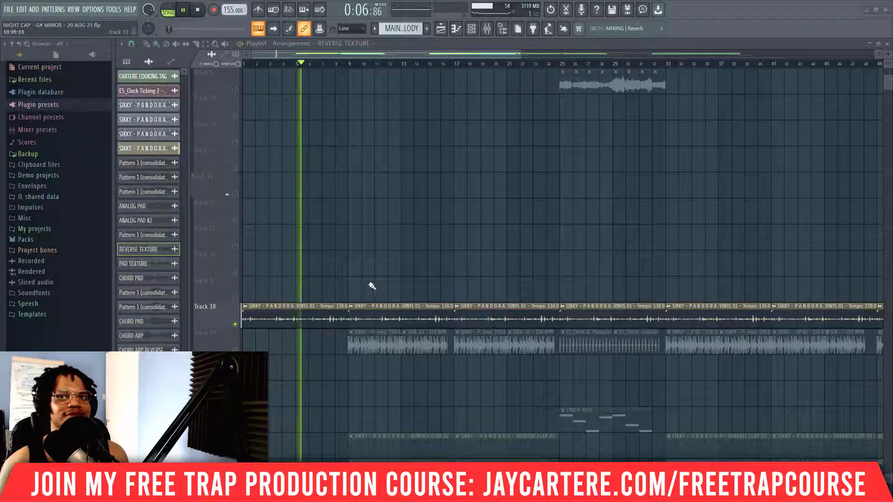
key("space")
Step: Mute Track 18, enable Track 19 and audition its loop from bar 9, muting the track again after playback
left_click(235, 325)
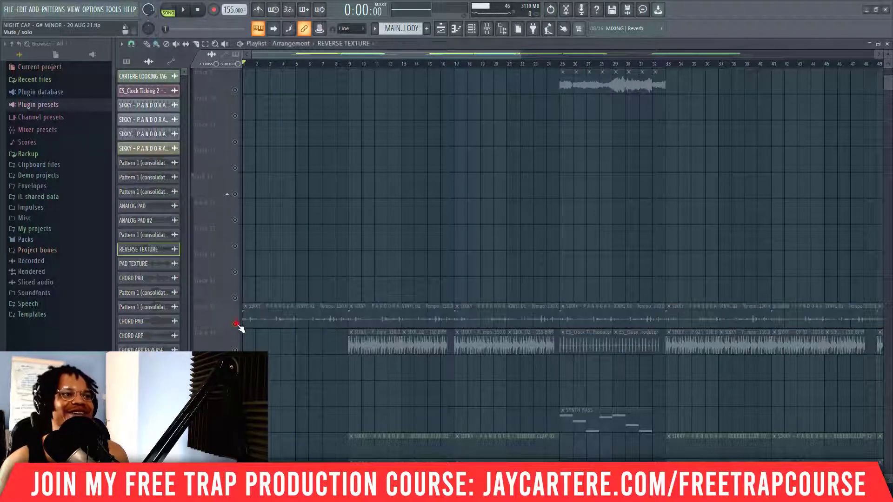
left_click(234, 350)
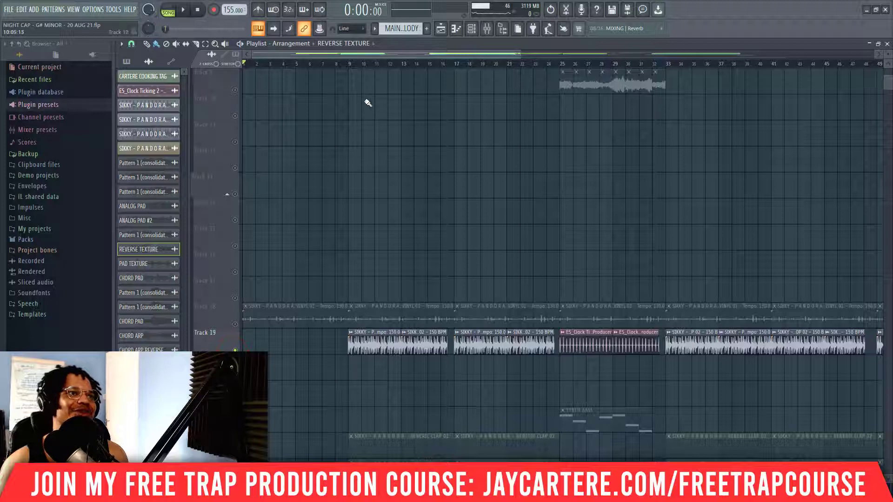
left_click(350, 64)
key("space")
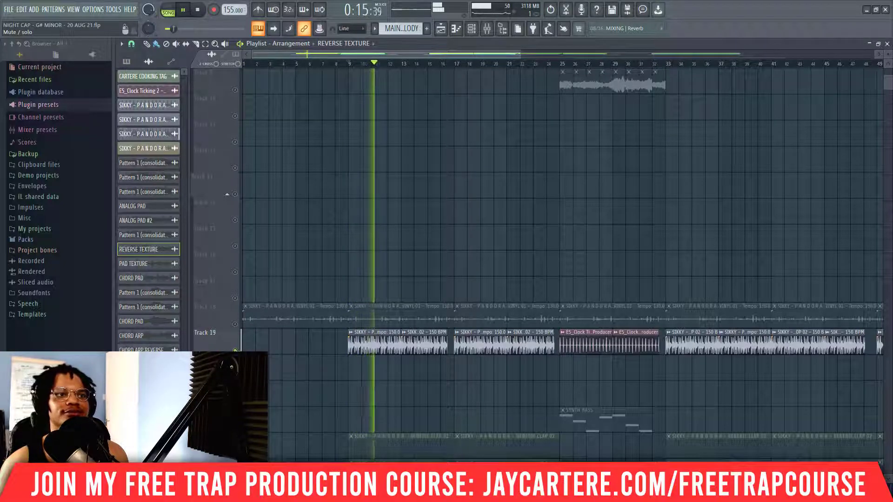
key("space")
left_click(235, 350)
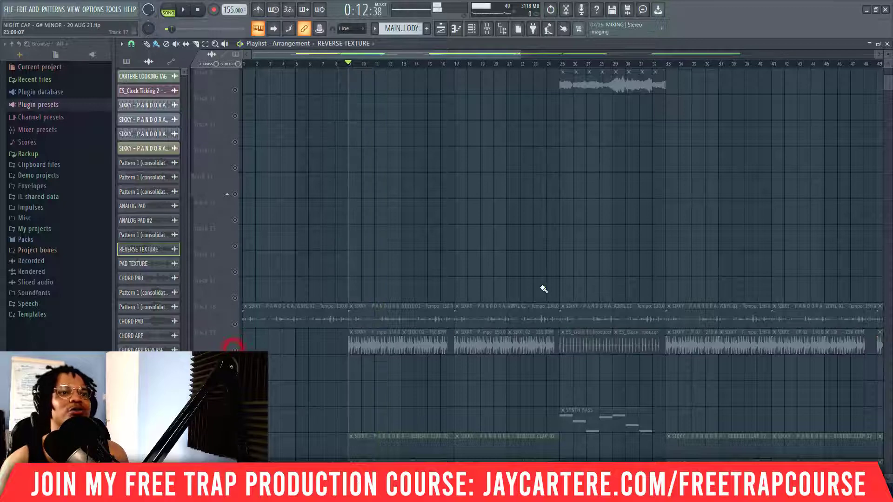
Step: Enable Track 19 and play its clock-ticking section from bar 25
left_click(561, 64)
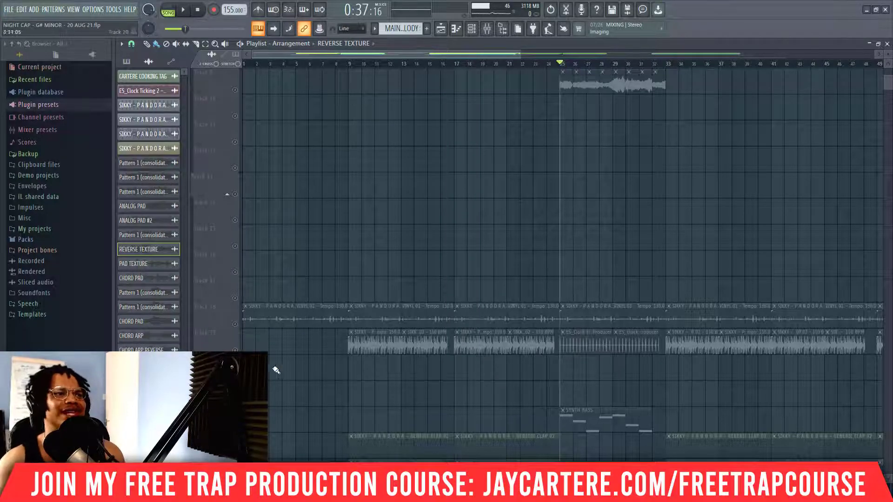
left_click(236, 349)
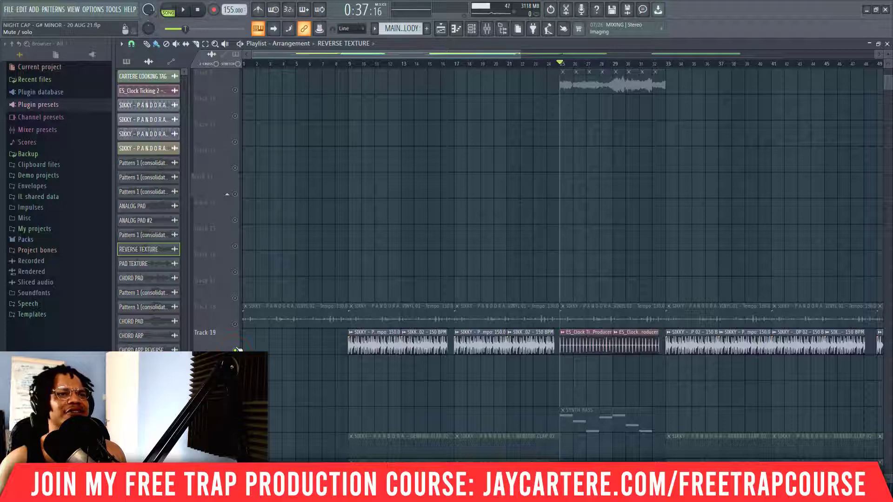
key("space")
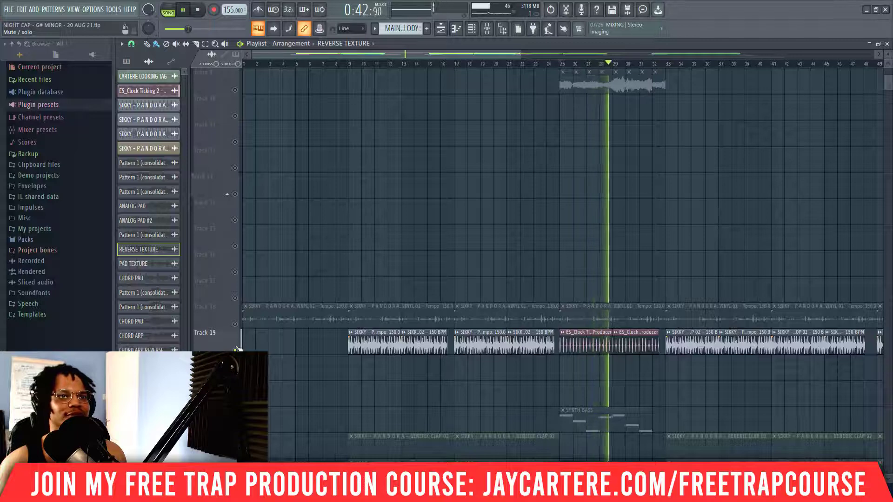
key("space")
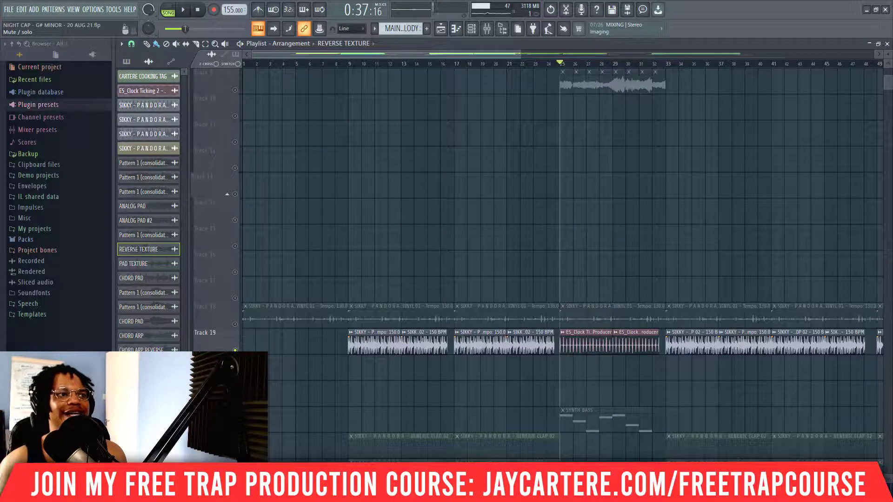
Step: Turn all playlist tracks back on
left_click(235, 351)
left_click(235, 351)
left_click(235, 350)
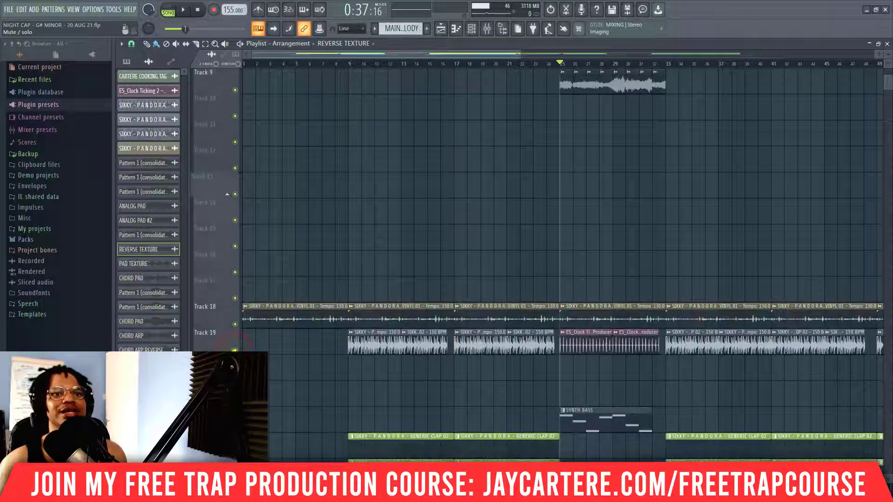
Step: Open the TRAP HIHAT 03 pattern at bar 9 in the piano roll and solo Track 25 for looped playback
scroll(547, 415, "down", 9)
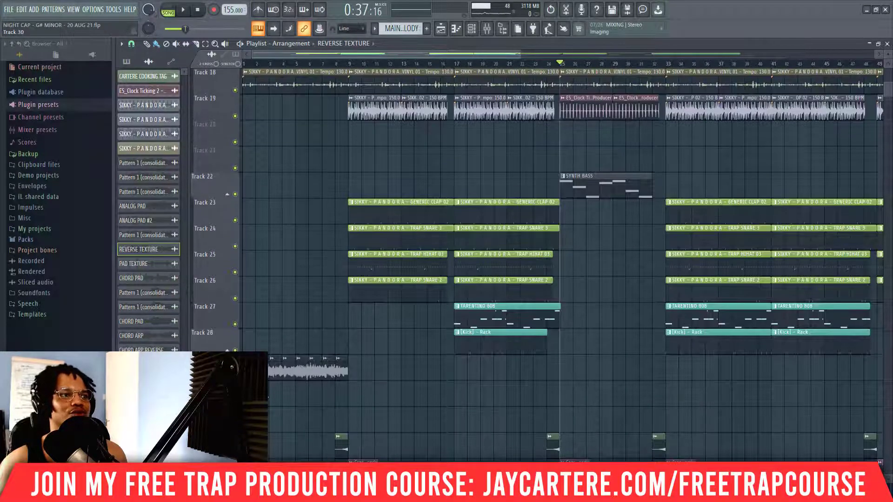
scroll(303, 389, "up", 2)
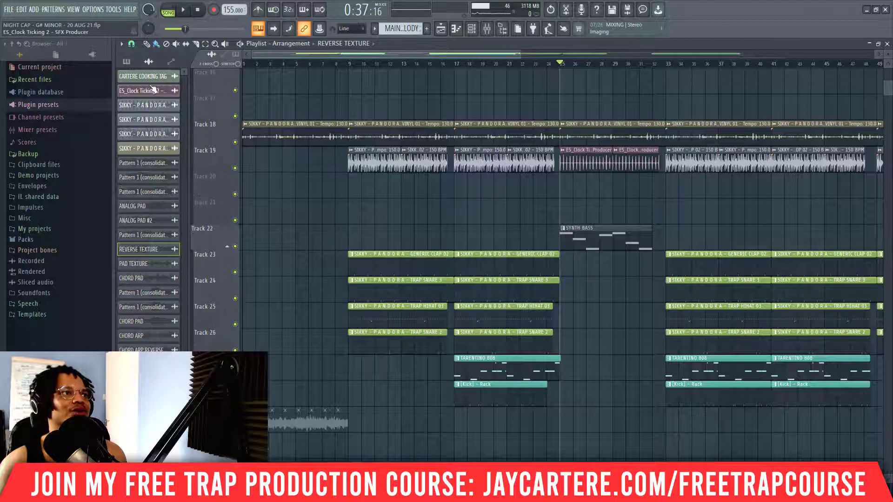
double_click(391, 317)
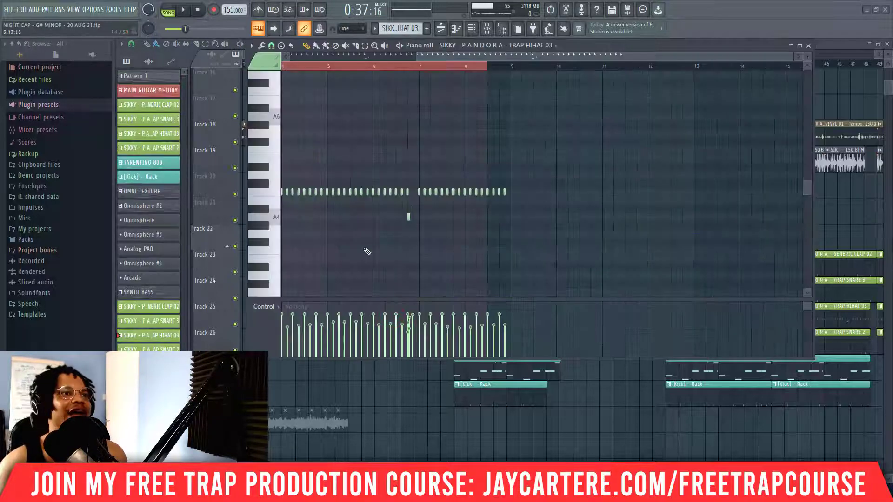
scroll(365, 251, "down", 2)
scroll(366, 251, "up", 2)
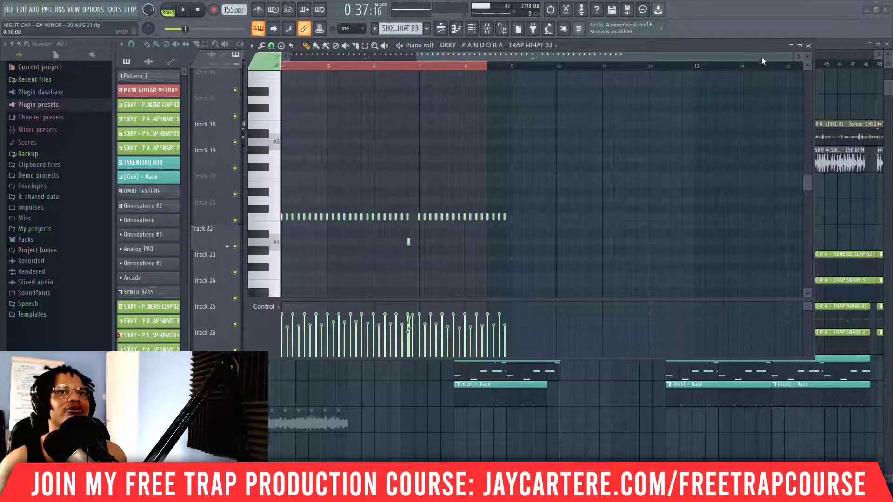
left_click_drag(754, 55, 547, 68)
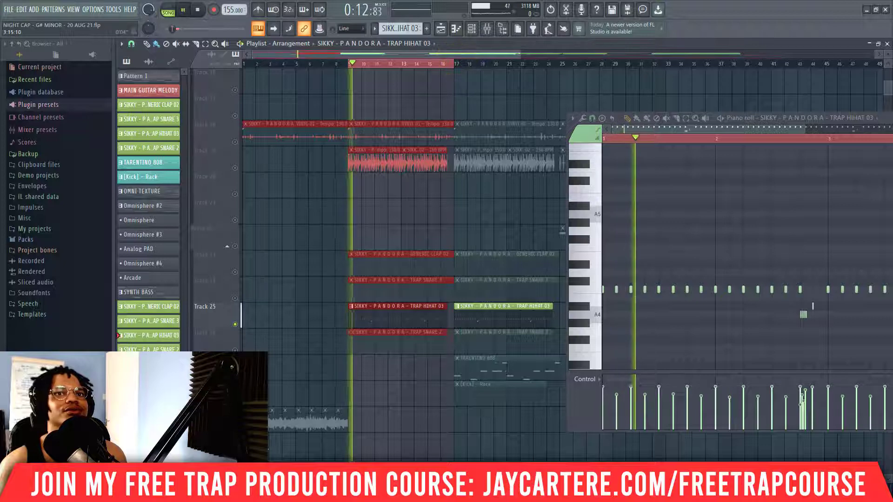
Step: Follow the soloed hi-hat pattern's notes and rolls in the piano roll during playback, and close the editor
left_click_drag(885, 118, 527, 99)
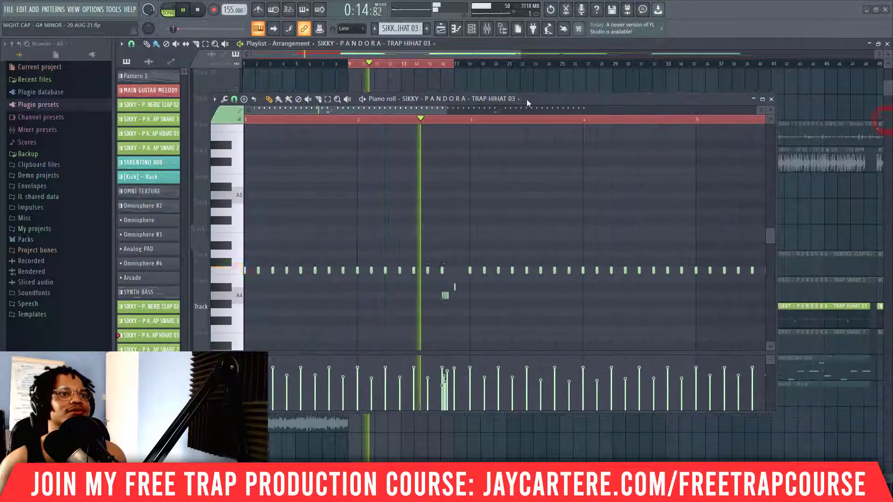
left_click_drag(446, 110, 571, 128)
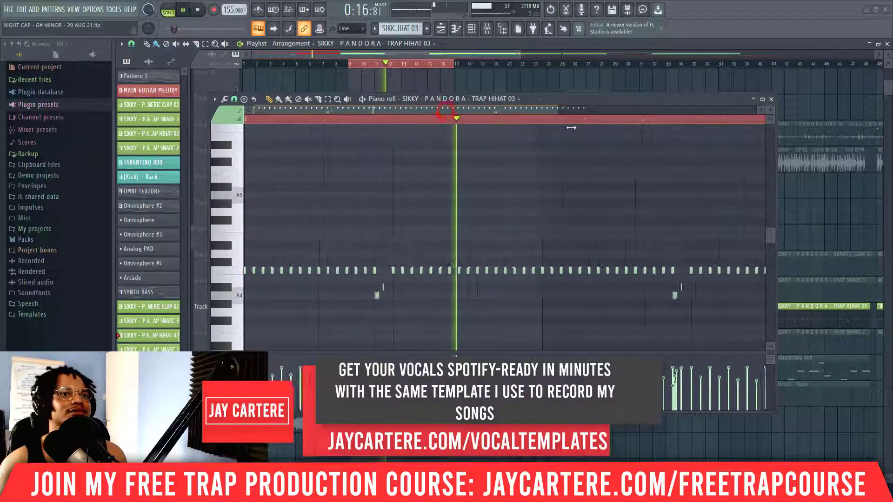
left_click_drag(514, 110, 607, 113)
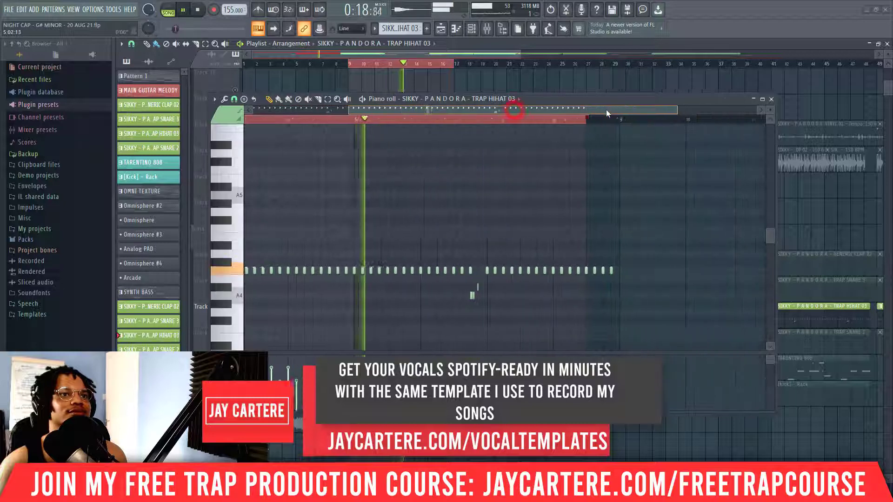
key("space")
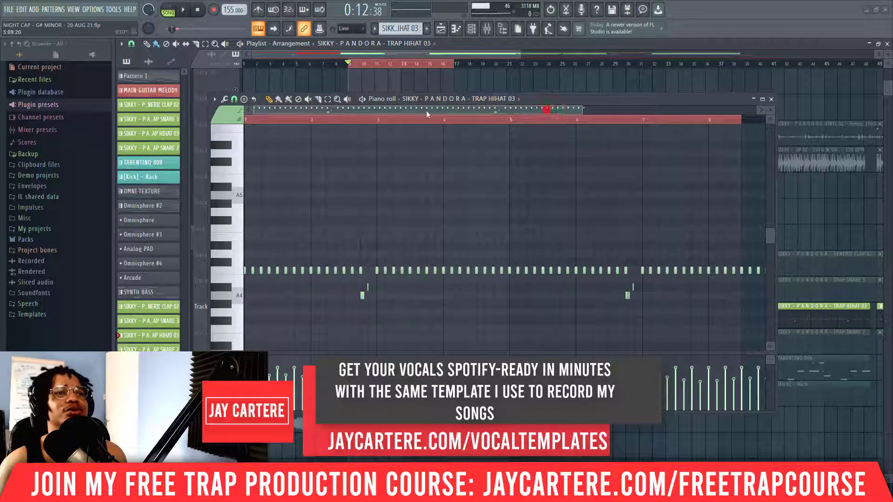
left_click_drag(584, 110, 499, 110)
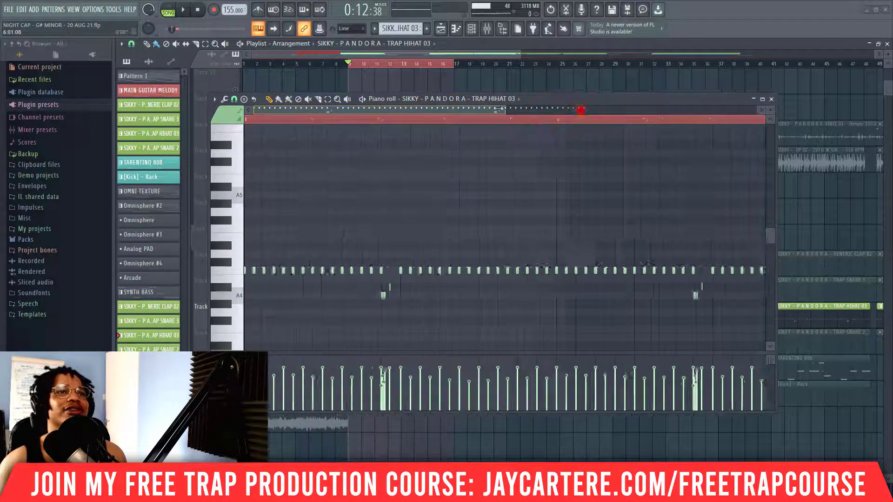
left_click(771, 100)
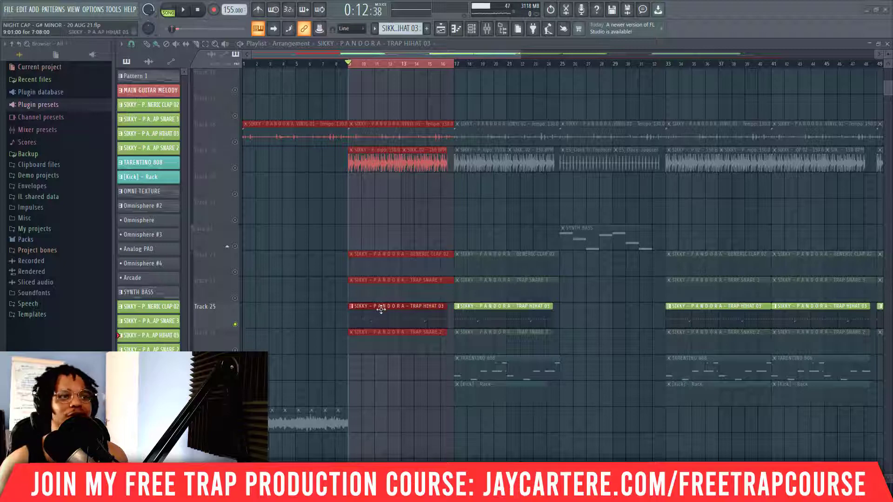
Step: Unsolo Track 25 and inspect the TRAP SNARE 2 pattern's notes in the piano roll, moving the editor clear of the arrangement
right_click(234, 324)
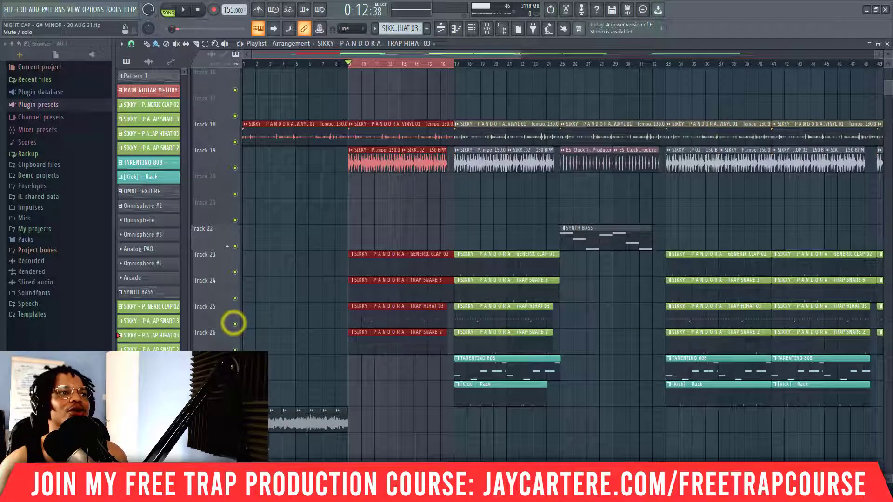
double_click(391, 350)
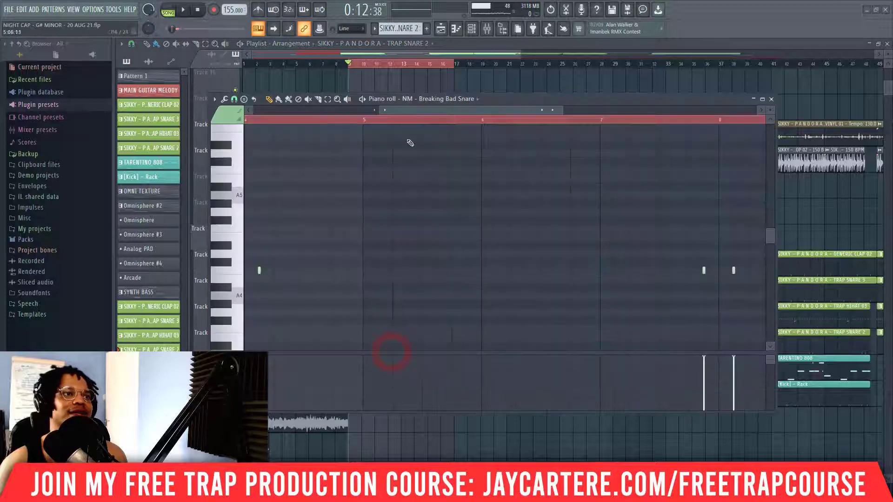
left_click_drag(413, 110, 268, 107)
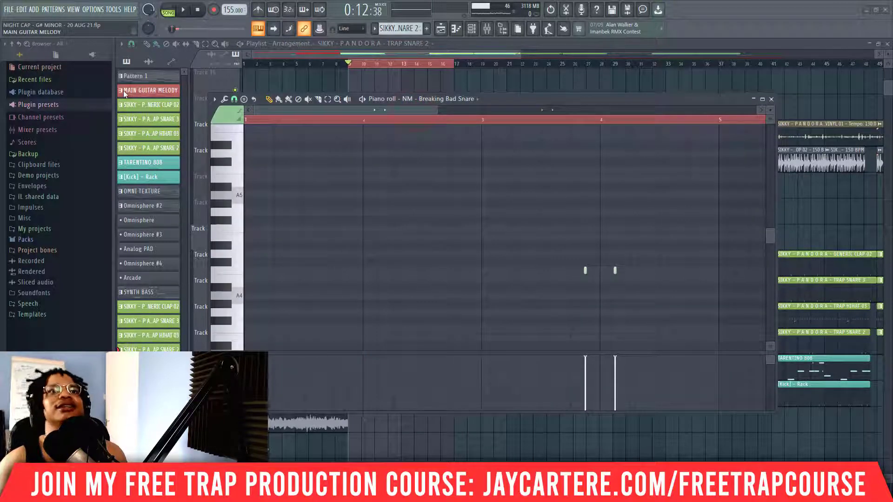
left_click_drag(492, 104, 891, 133)
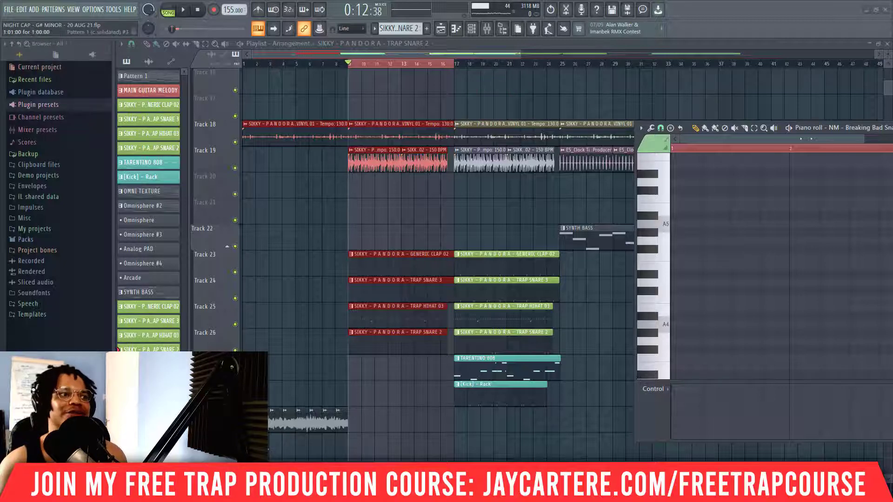
Step: Briefly play the selected section from bar 9 with all tracks on
scroll(209, 436, "down", 1)
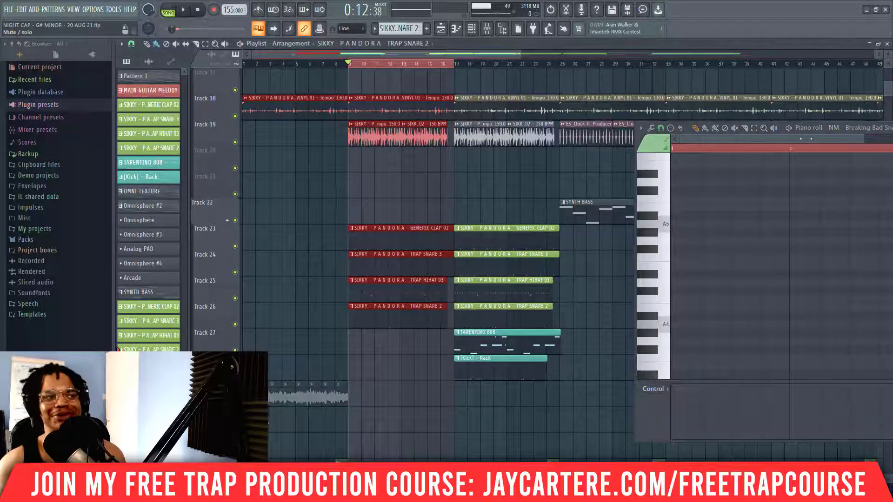
key("space")
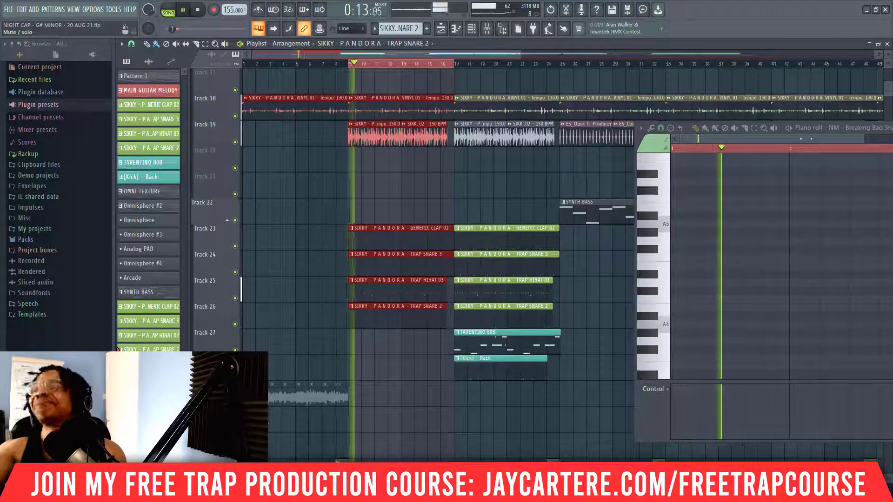
key("space")
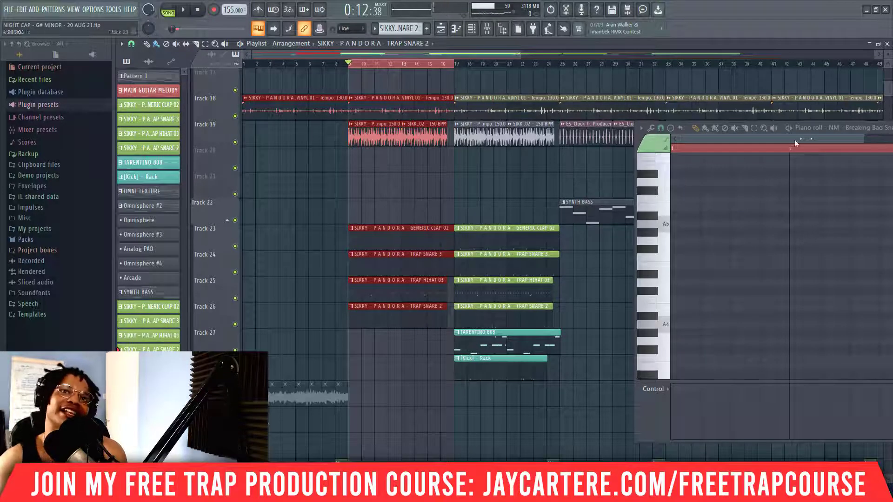
Step: Replace the playlist time selection with one covering bars 17 to 24
scroll(425, 344, "down", 1)
scroll(425, 345, "down", 2)
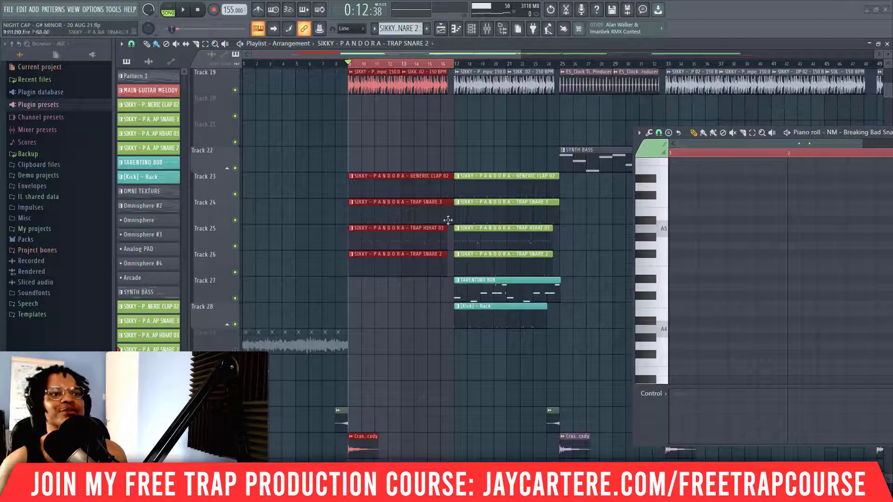
scroll(457, 187, "down", 3)
scroll(453, 209, "up", 3)
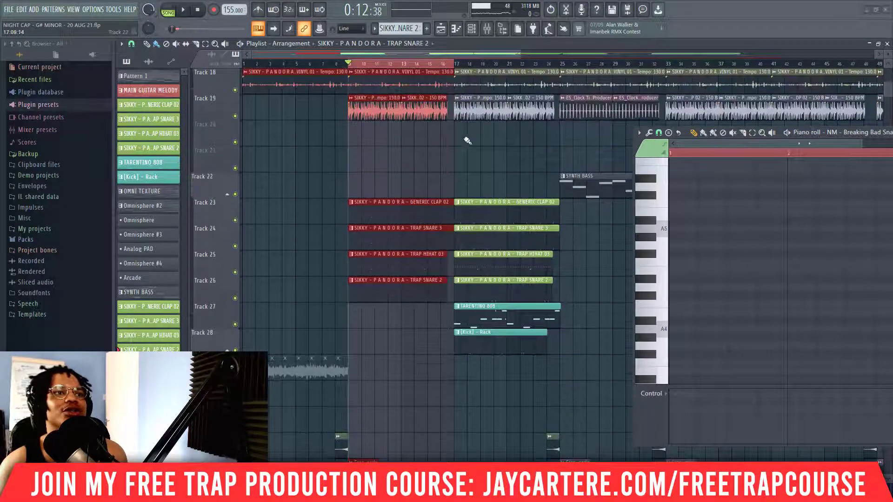
left_click(457, 63)
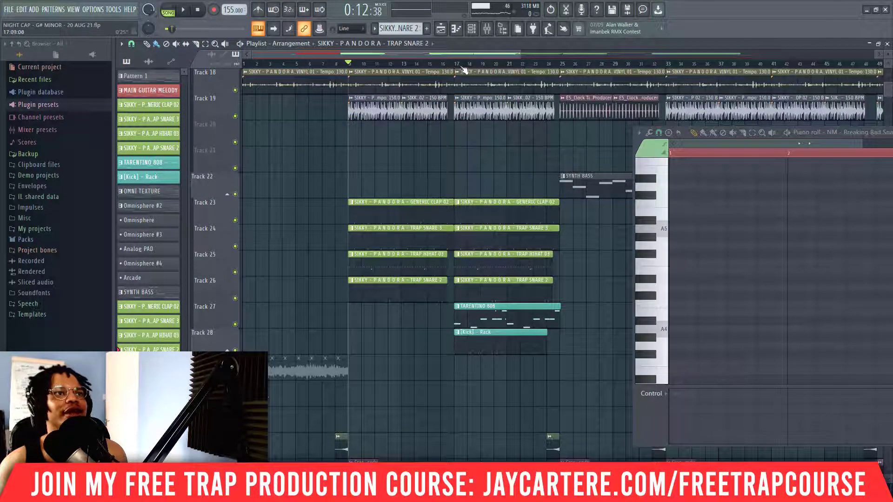
left_click_drag(456, 64, 567, 77)
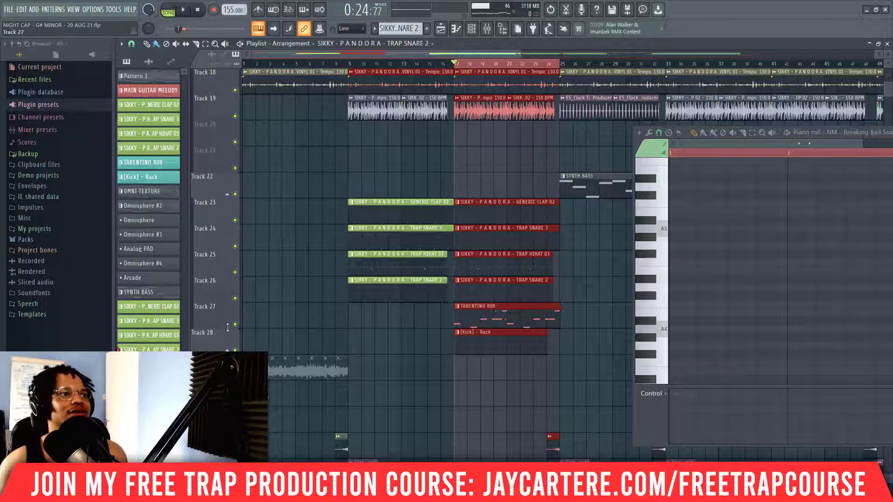
Step: Solo Track 27, open its TARENTINO 808 pattern in the piano roll and play it from bar 17
right_click(236, 325)
double_click(520, 319)
left_click_drag(890, 133, 168, 119)
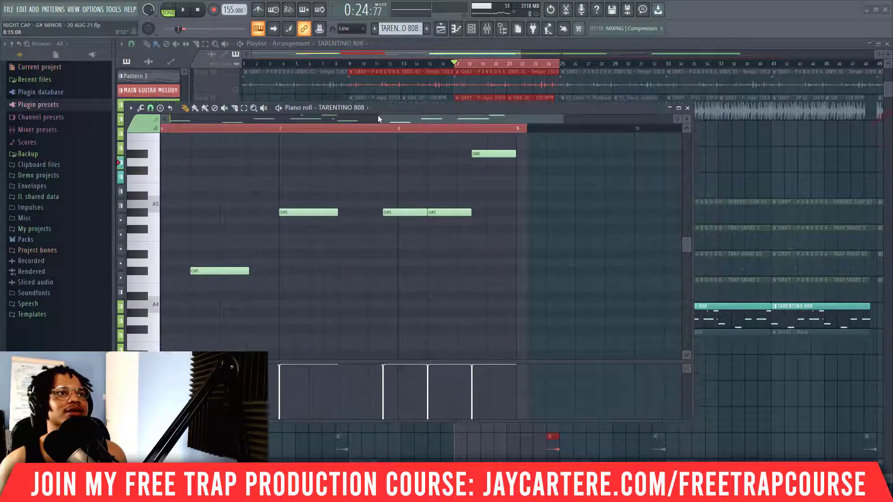
key("space")
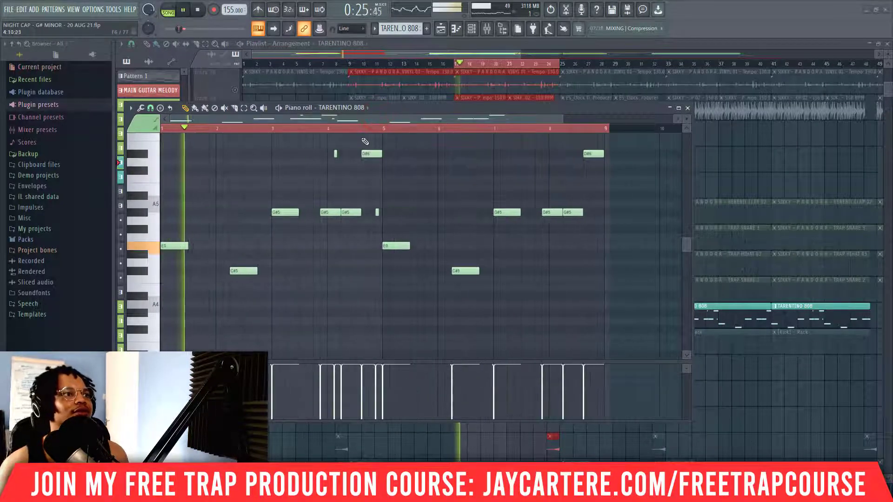
Step: Widen the piano roll view to examine all the TARENTINO 808 notes, stop playback and close the editor
left_click_drag(563, 118, 628, 119)
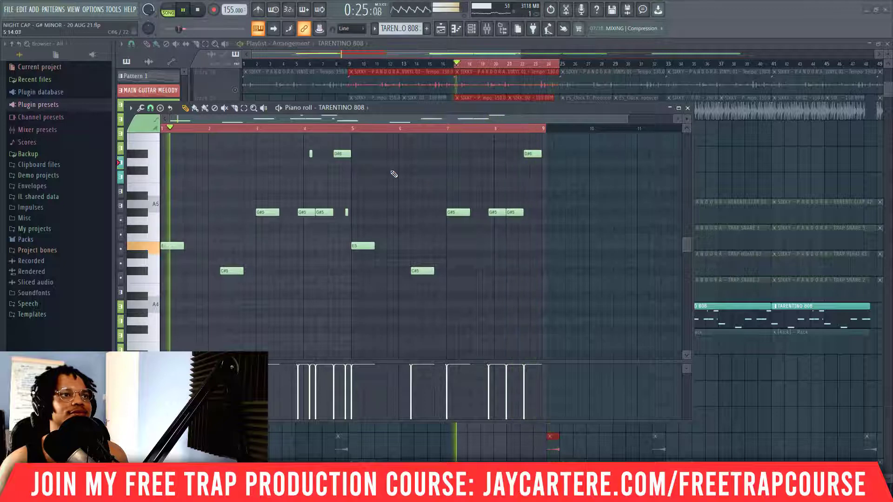
key("space")
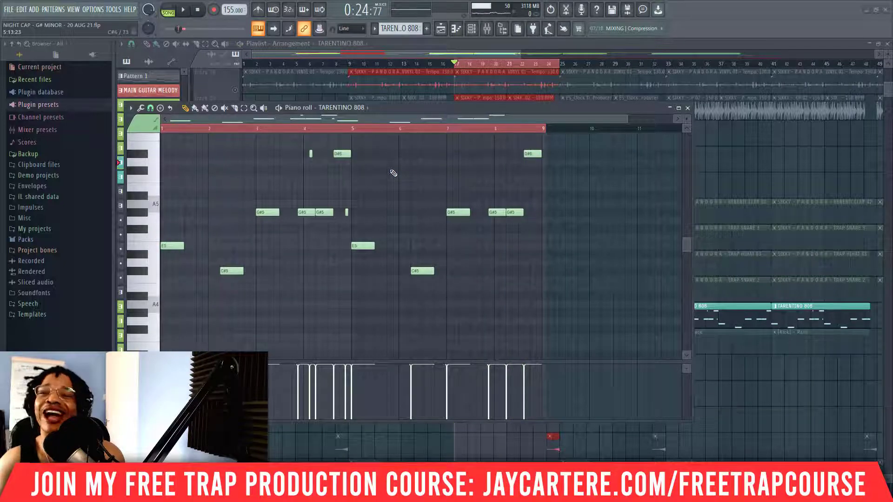
left_click_drag(628, 116, 419, 211)
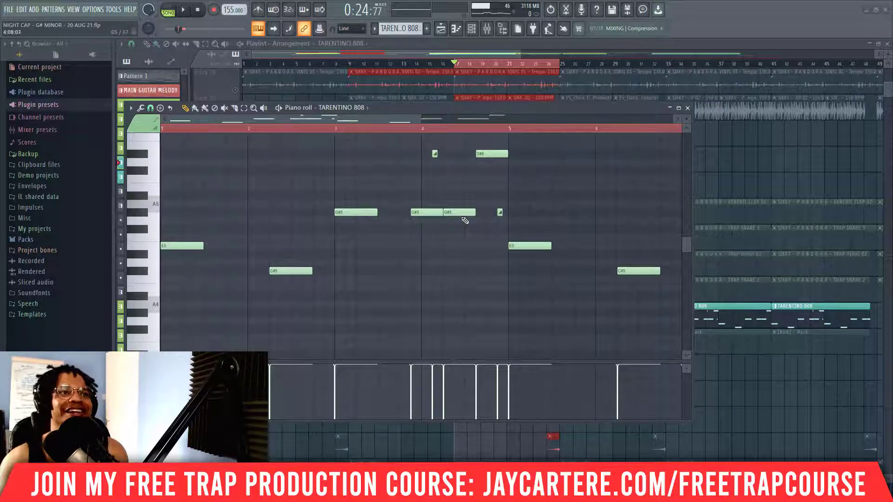
left_click(688, 108)
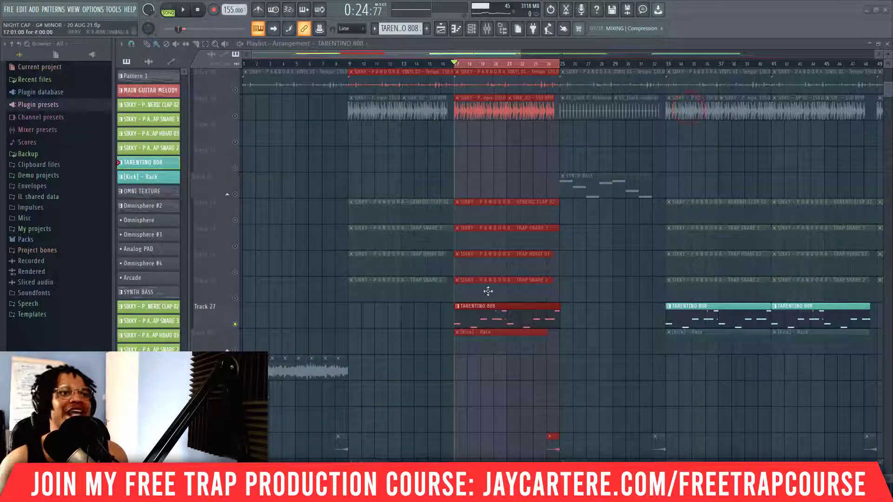
Step: Check the [Kick] - Rack pattern, close its editor, and play Track 28 together with Track 27 from bar 17
double_click(489, 348)
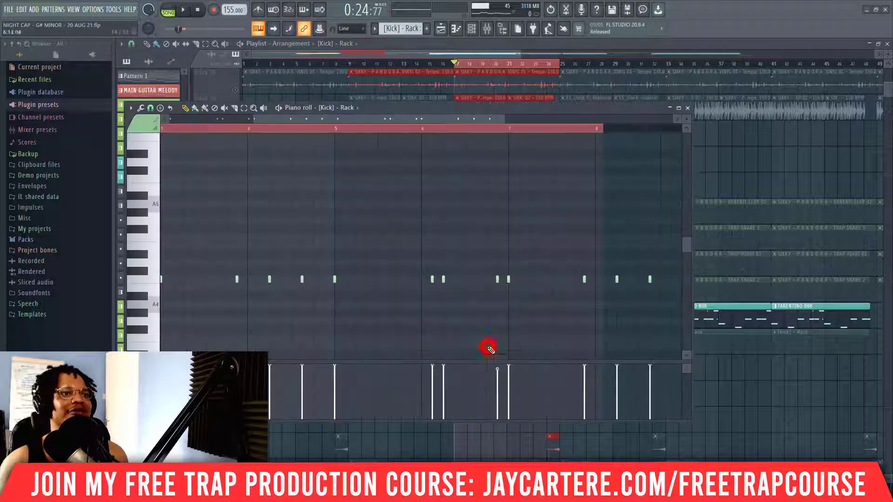
left_click(688, 108)
key("space")
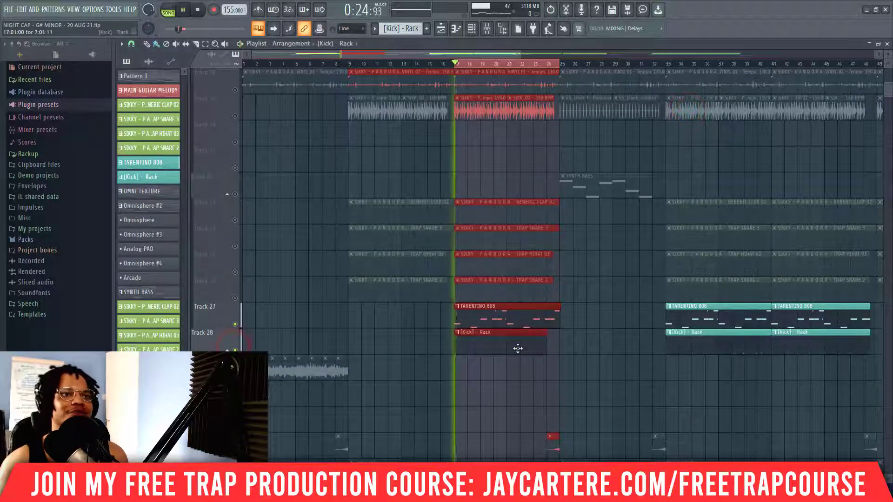
Step: Inspect the full [Kick] - Rack pattern in the piano roll during playback, then stop and close the editor
double_click(518, 348)
left_click(429, 120)
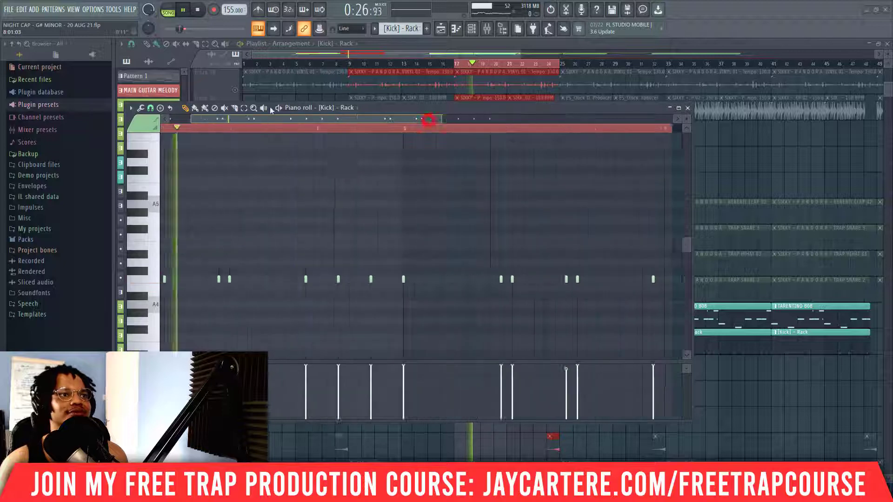
left_click_drag(271, 108, 262, 109)
left_click_drag(326, 119, 281, 117)
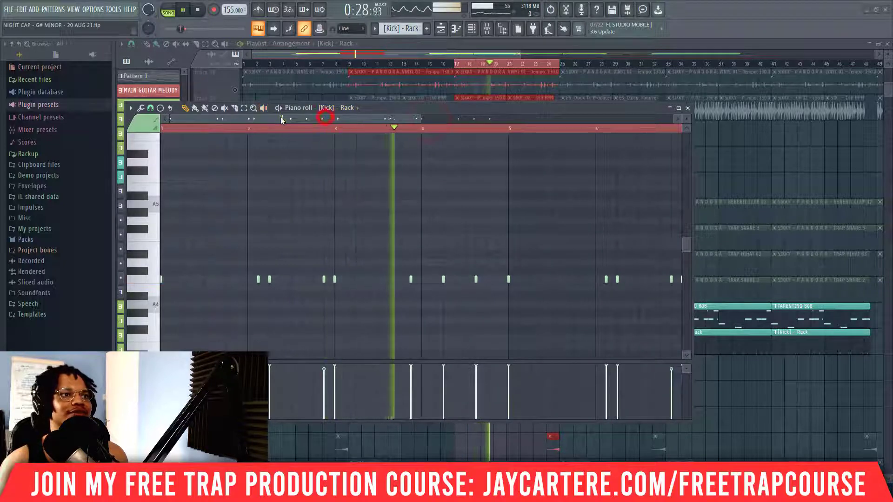
left_click_drag(487, 110, 619, 103)
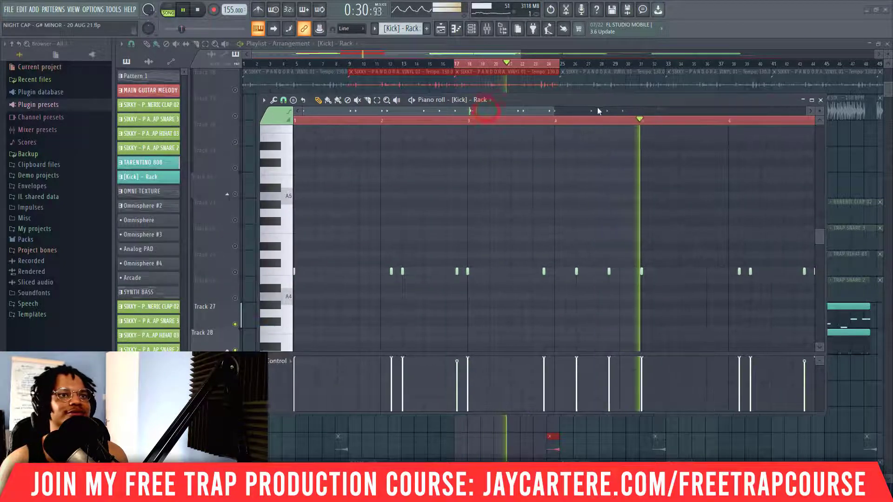
left_click_drag(554, 111, 725, 111)
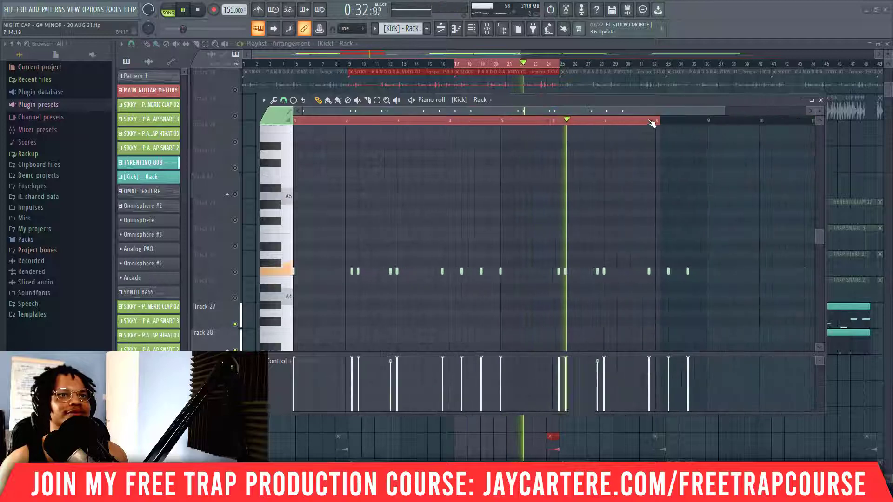
left_click_drag(657, 101, 596, 92)
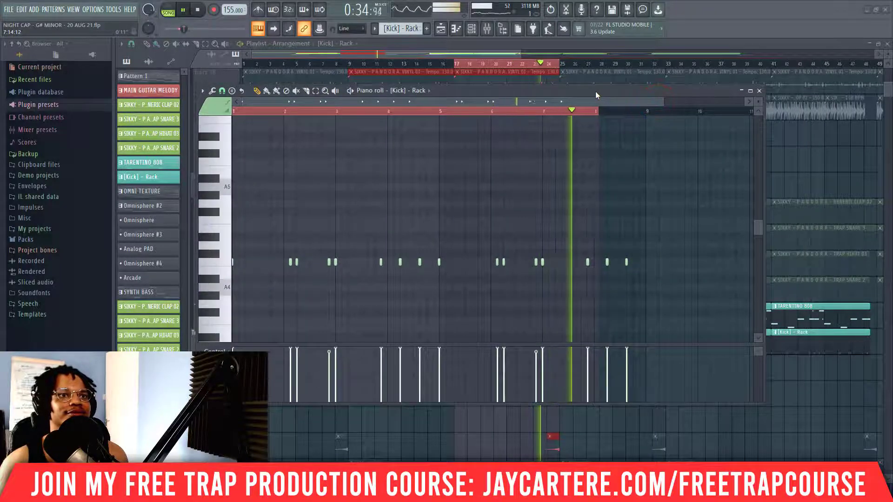
left_click_drag(596, 91, 629, 117)
key("space")
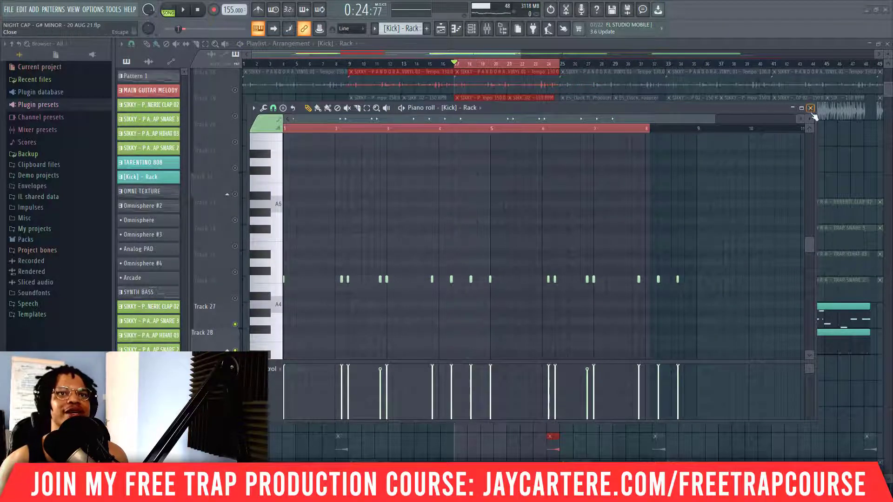
left_click(811, 108)
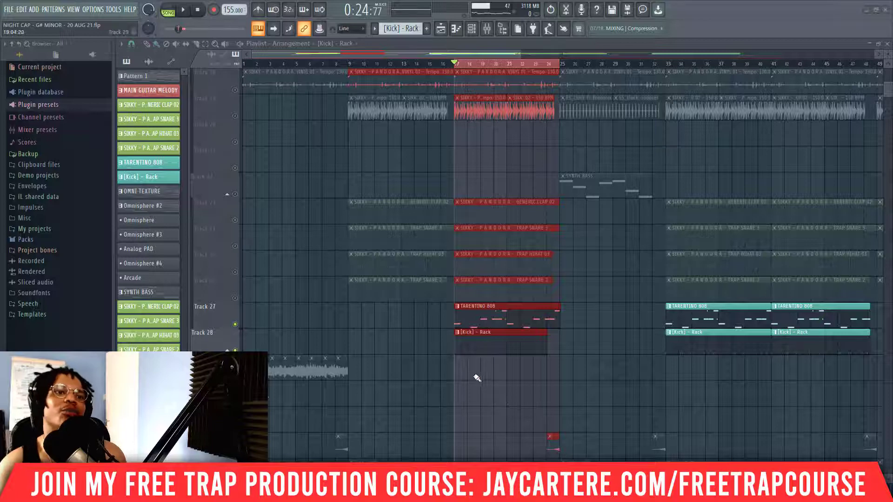
Step: Bring all tracks back from solo and mute Tracks 29 and 30
scroll(481, 375, "down", 6)
scroll(315, 361, "up", 7)
right_click(235, 377)
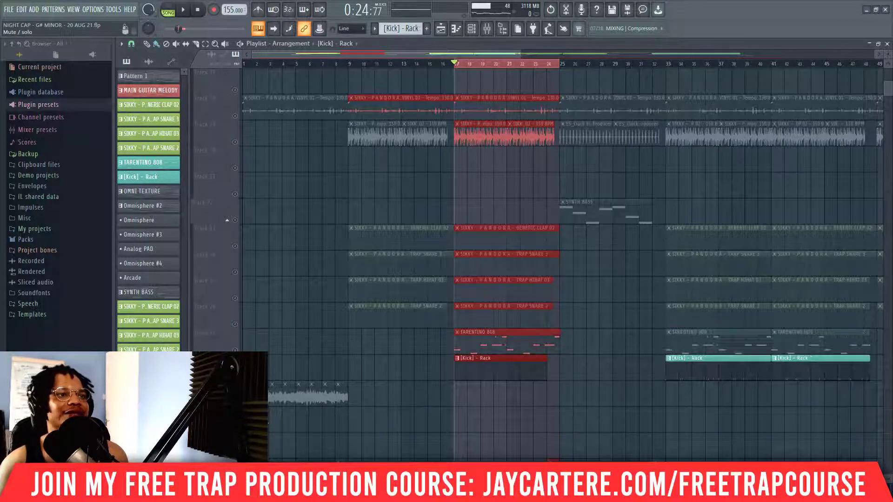
right_click(235, 376)
scroll(444, 385, "down", 4)
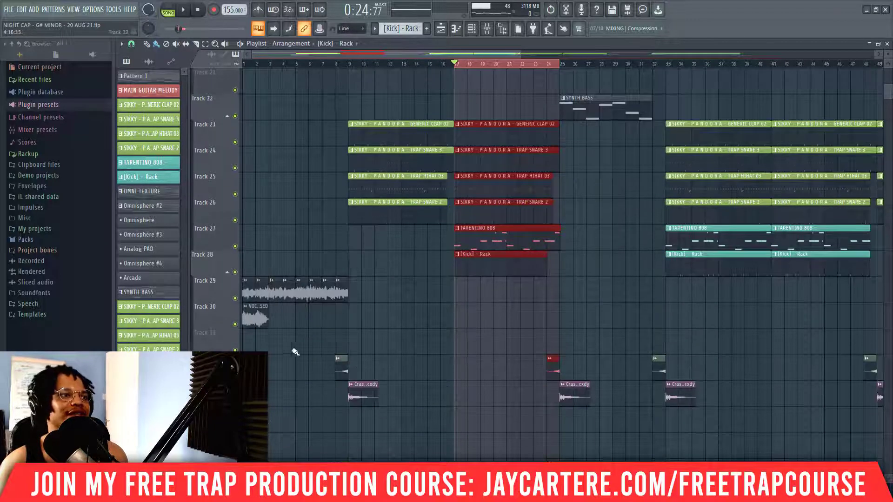
left_click(234, 299)
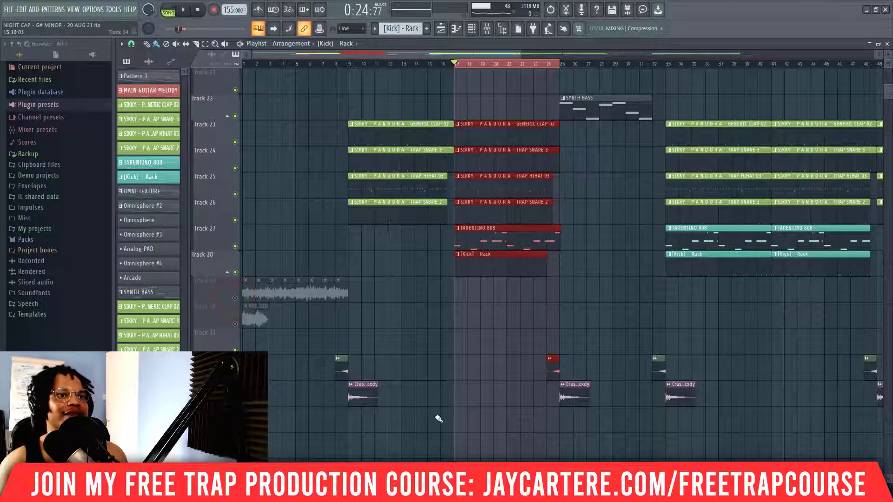
Step: Clear the playlist time selection and briefly play the arrangement from bar 8
double_click(351, 65)
left_click(333, 64)
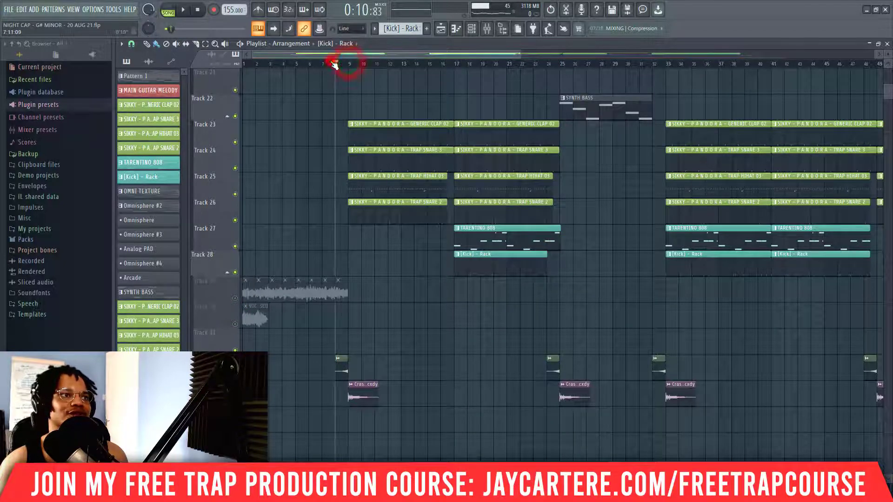
key("space")
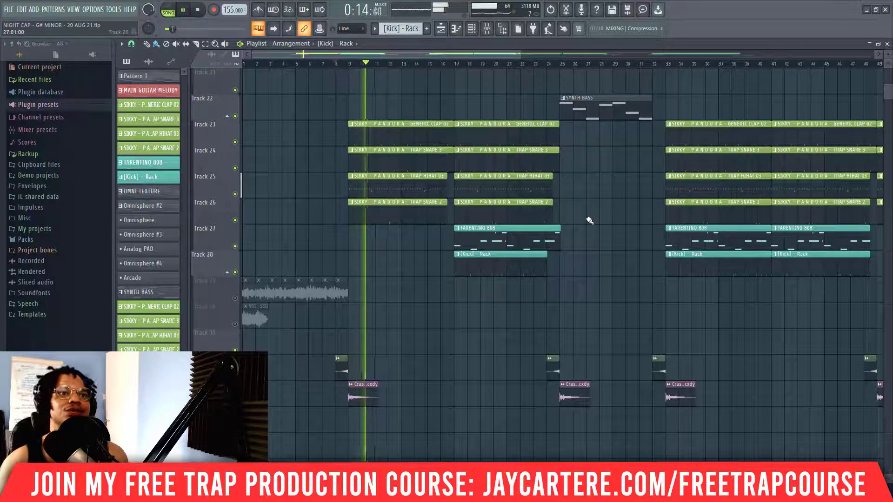
key("space")
Step: Open the SYNTH BASS pattern in the piano roll, view its notes from the start and move the editor clear of the arrangement
scroll(592, 250, "up", 3)
double_click(593, 191)
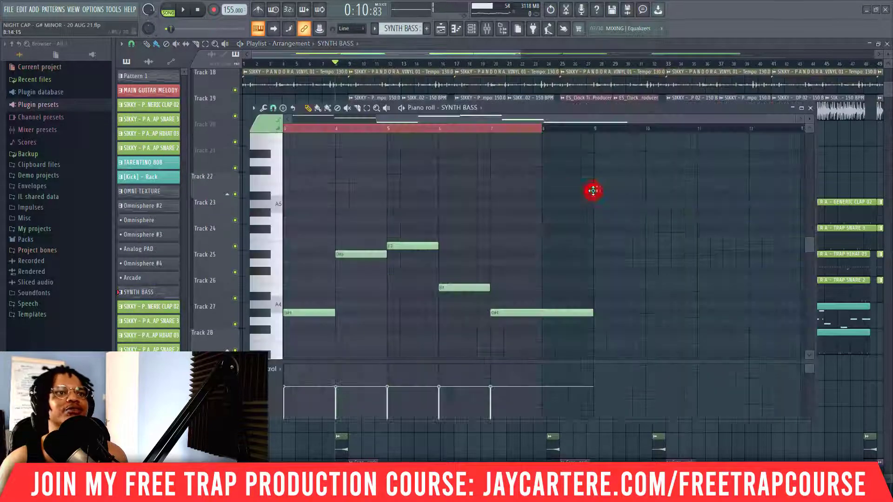
left_click_drag(447, 120, 228, 101)
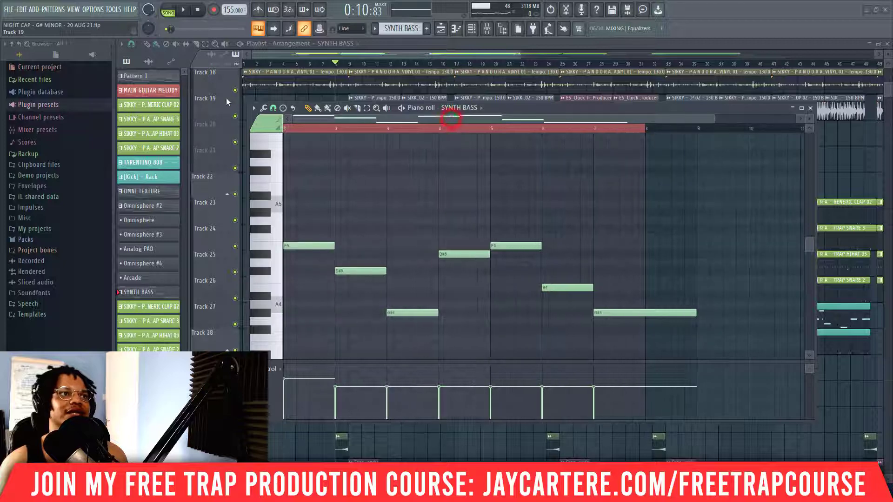
left_click_drag(473, 108, 453, 274)
Step: Solo Track 22 and play the SYNTH BASS pattern from bar 25 with its notes in view
left_click(235, 191, "ctrl")
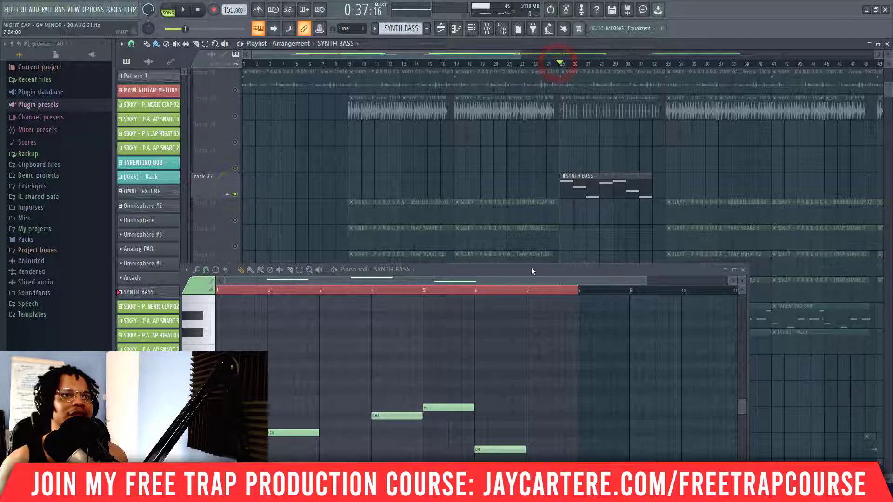
left_click_drag(531, 272, 635, 138)
key("space")
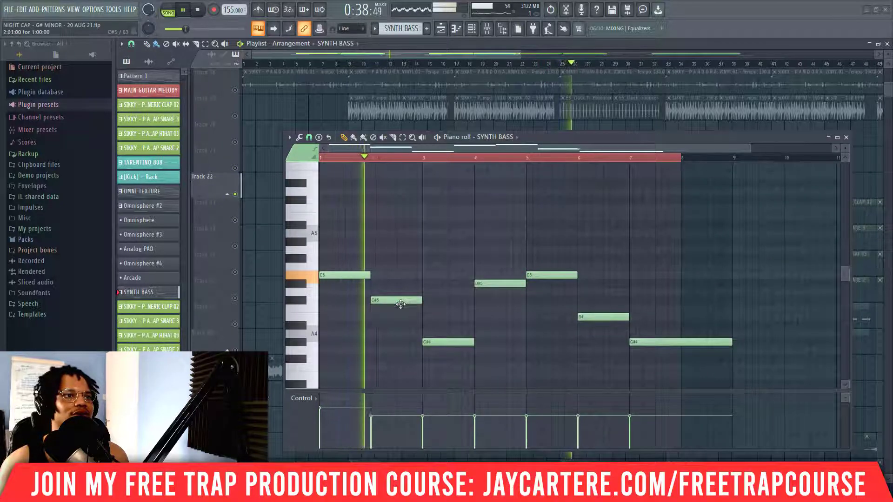